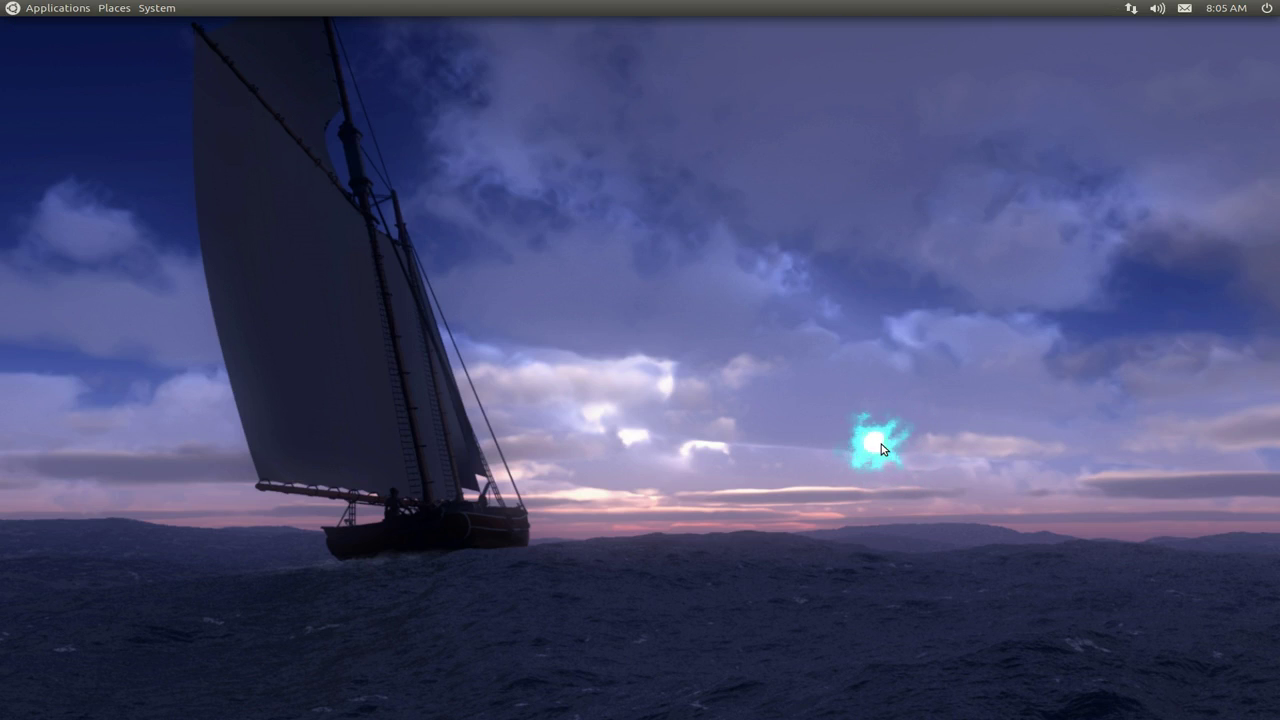
Snap the Templates window into the top-right quarter of the screen and the VLC media player window into the top-left quarter.
{"action": "key", "text": "super+e"}
{"action": "left_click", "coordinate": [470, 262]}
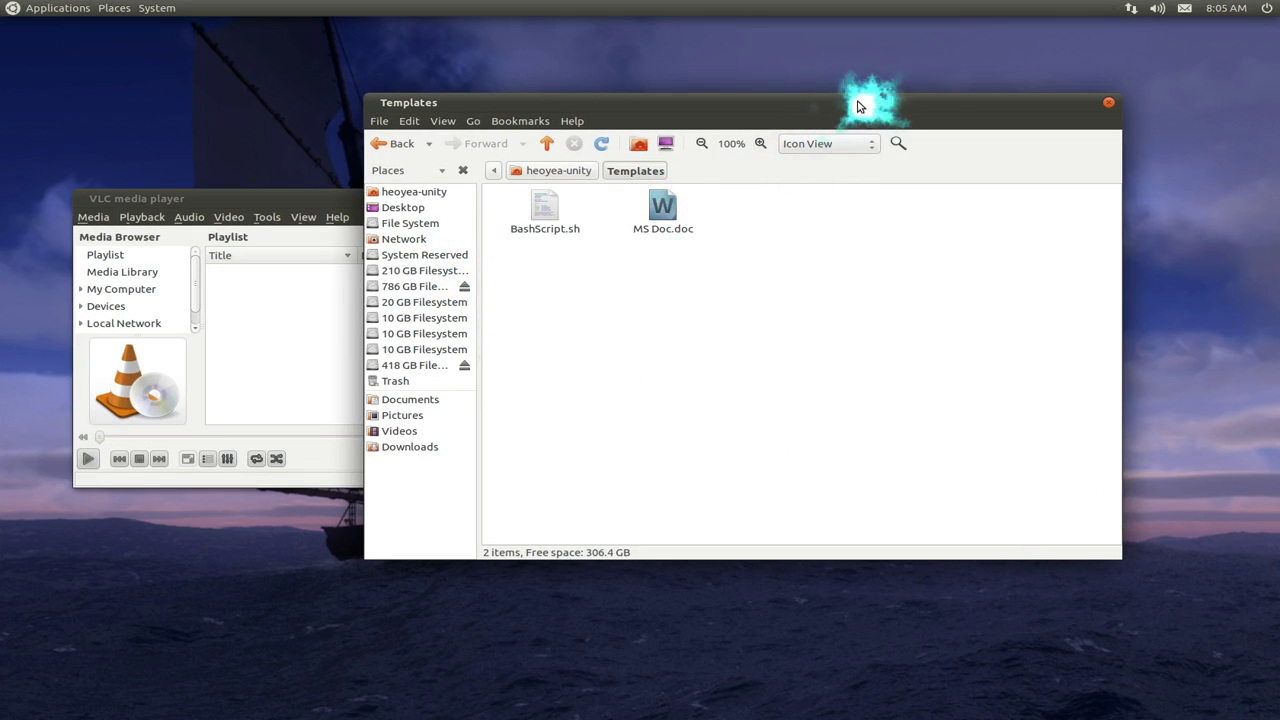
{"action": "left_click_drag", "start_coordinate": [857, 105], "coordinate": [728, 166]}
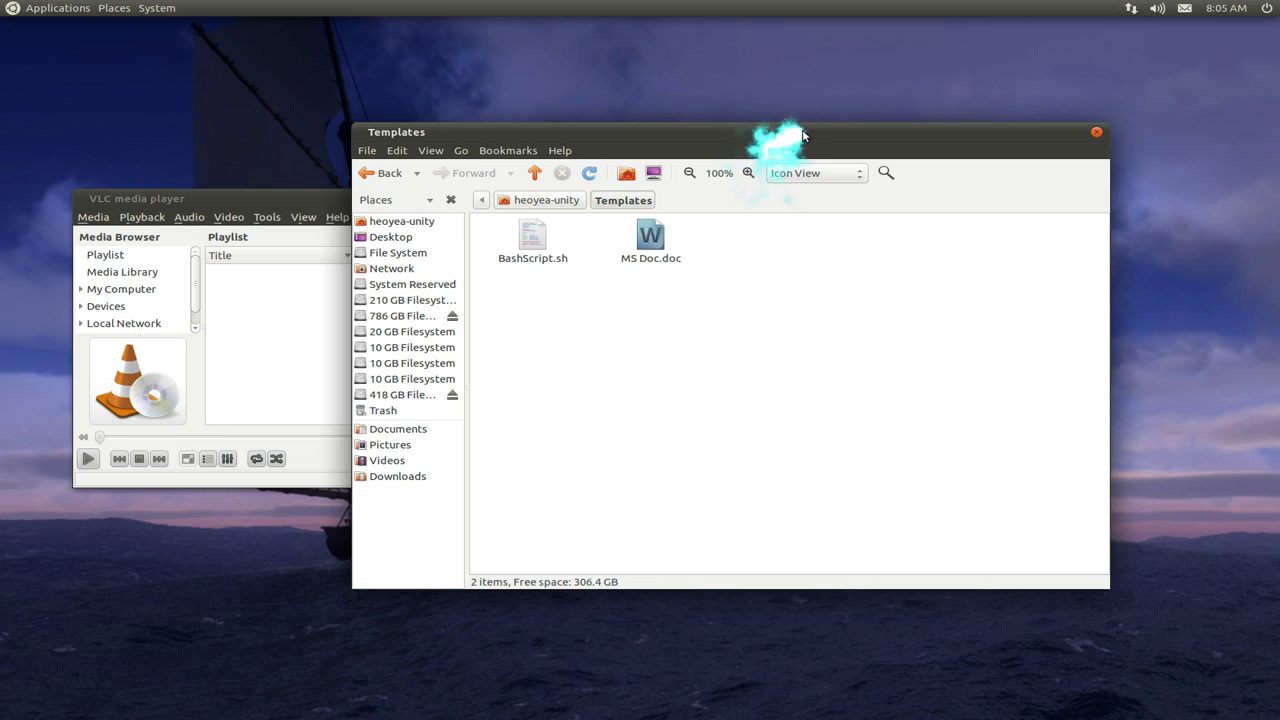
{"action": "left_click_drag", "start_coordinate": [803, 136], "coordinate": [1268, 20]}
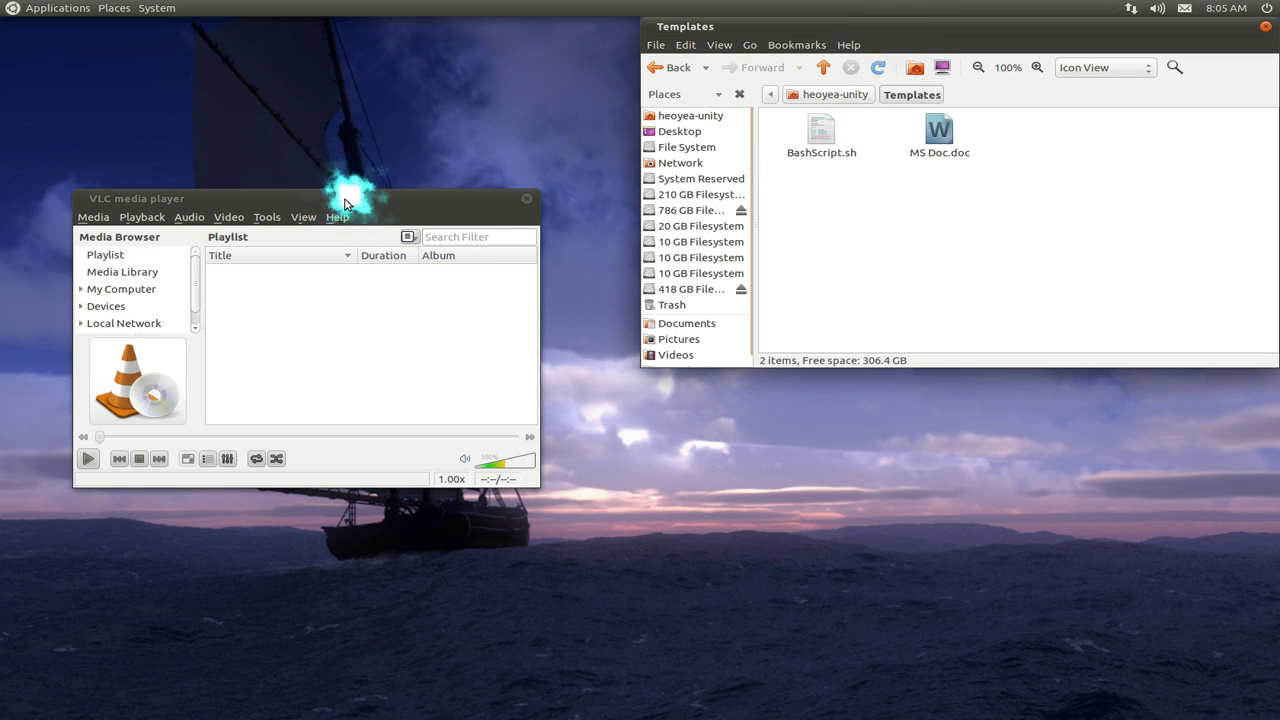
{"action": "left_click_drag", "start_coordinate": [344, 204], "coordinate": [6, 6]}
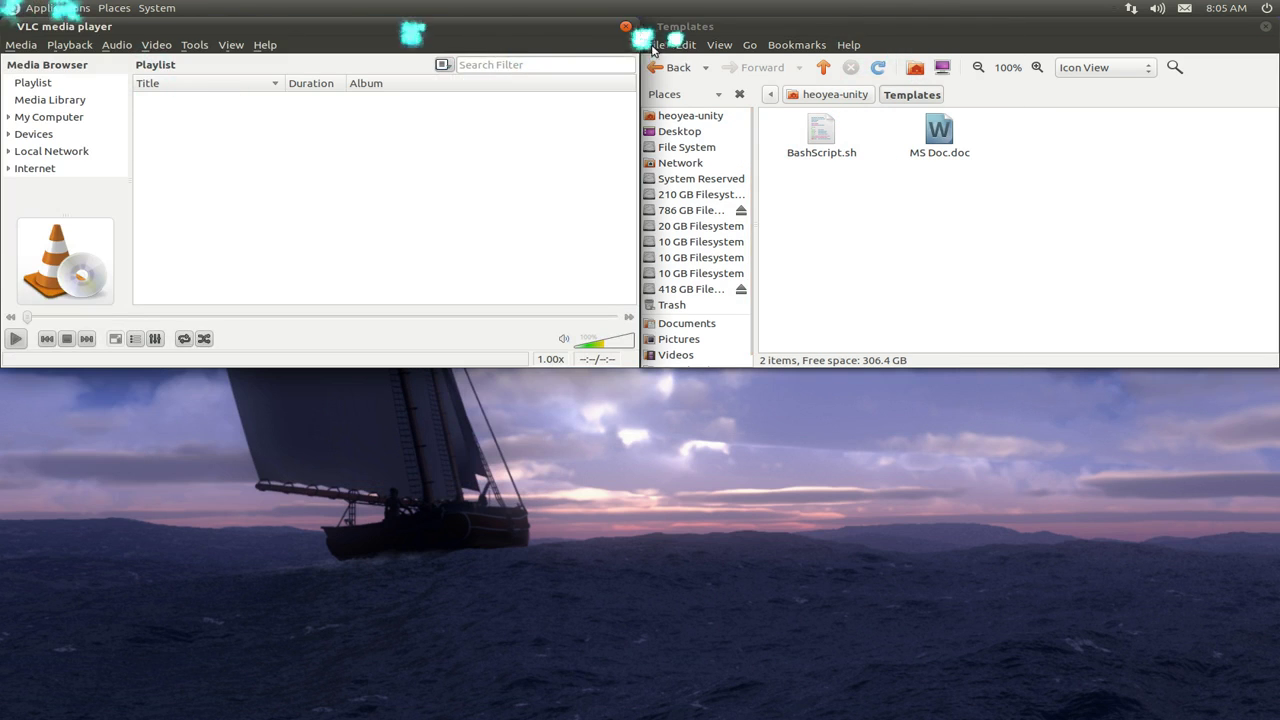
Snap VLC media player to the bottom-left quarter and Templates to the right half of the screen, and pull both windows free again.
{"action": "left_click_drag", "start_coordinate": [412, 26], "coordinate": [2, 716]}
{"action": "left_click_drag", "start_coordinate": [963, 35], "coordinate": [1270, 230]}
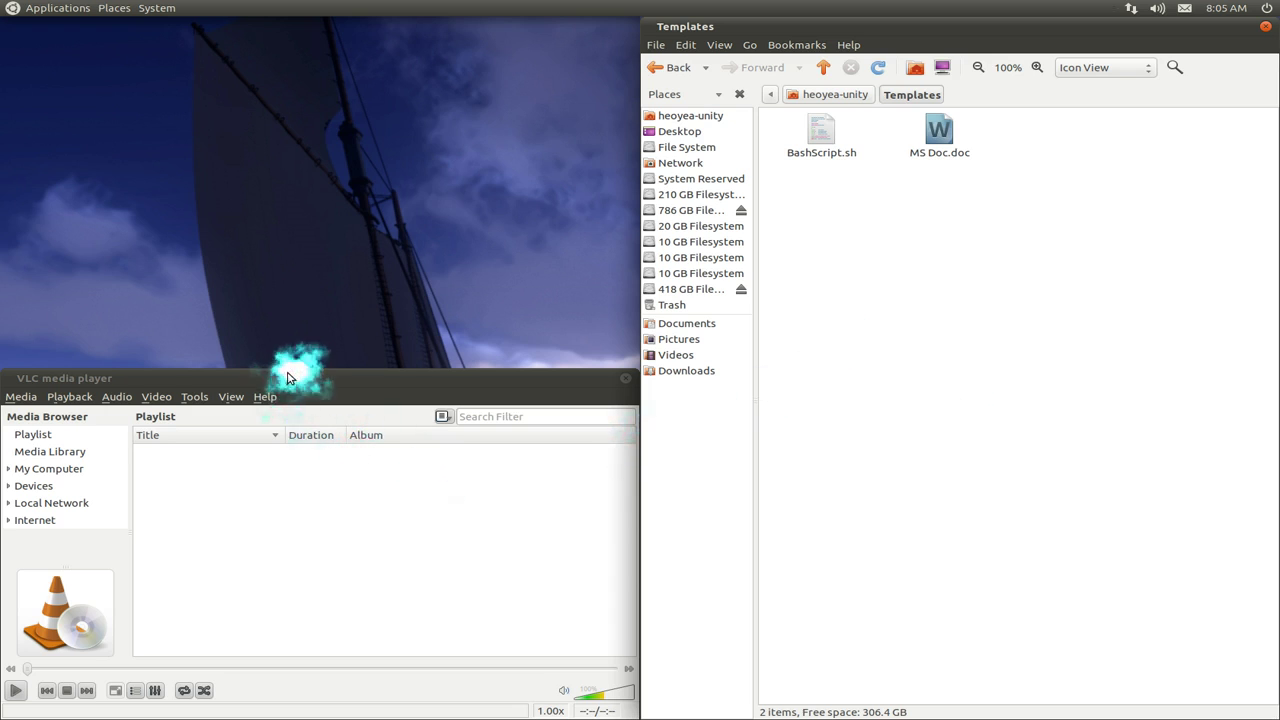
{"action": "left_click_drag", "start_coordinate": [300, 378], "coordinate": [322, 142]}
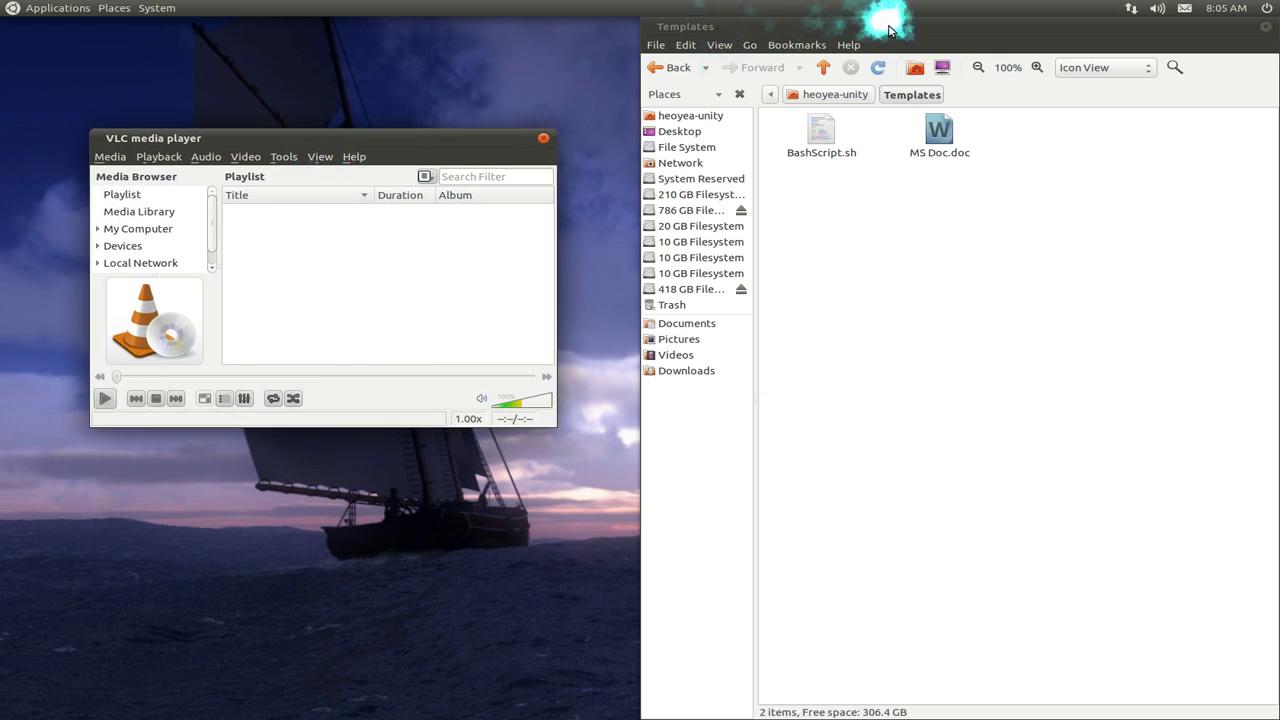
{"action": "left_click_drag", "start_coordinate": [871, 26], "coordinate": [605, 184]}
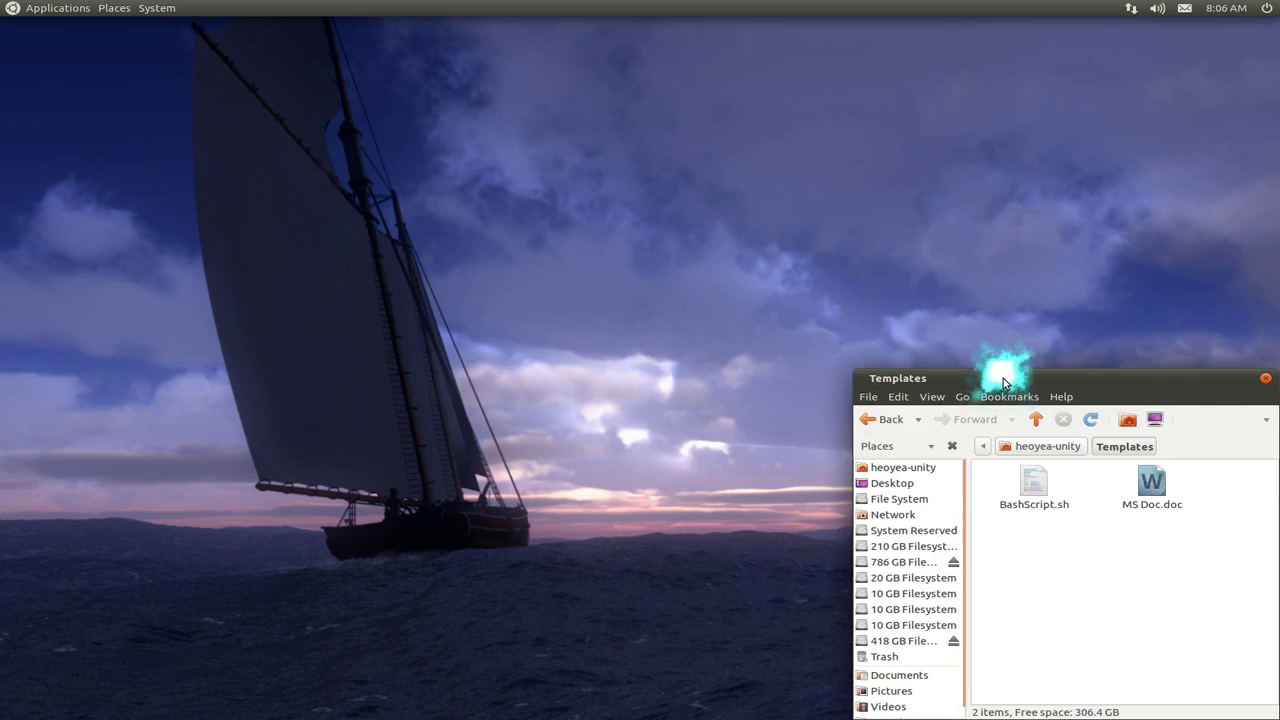
Cycle the Templates window in the bottom-right corner of the screen through quarter, three-quarter and half screen widths.
{"action": "key", "text": "ctrl+alt+KP_6"}
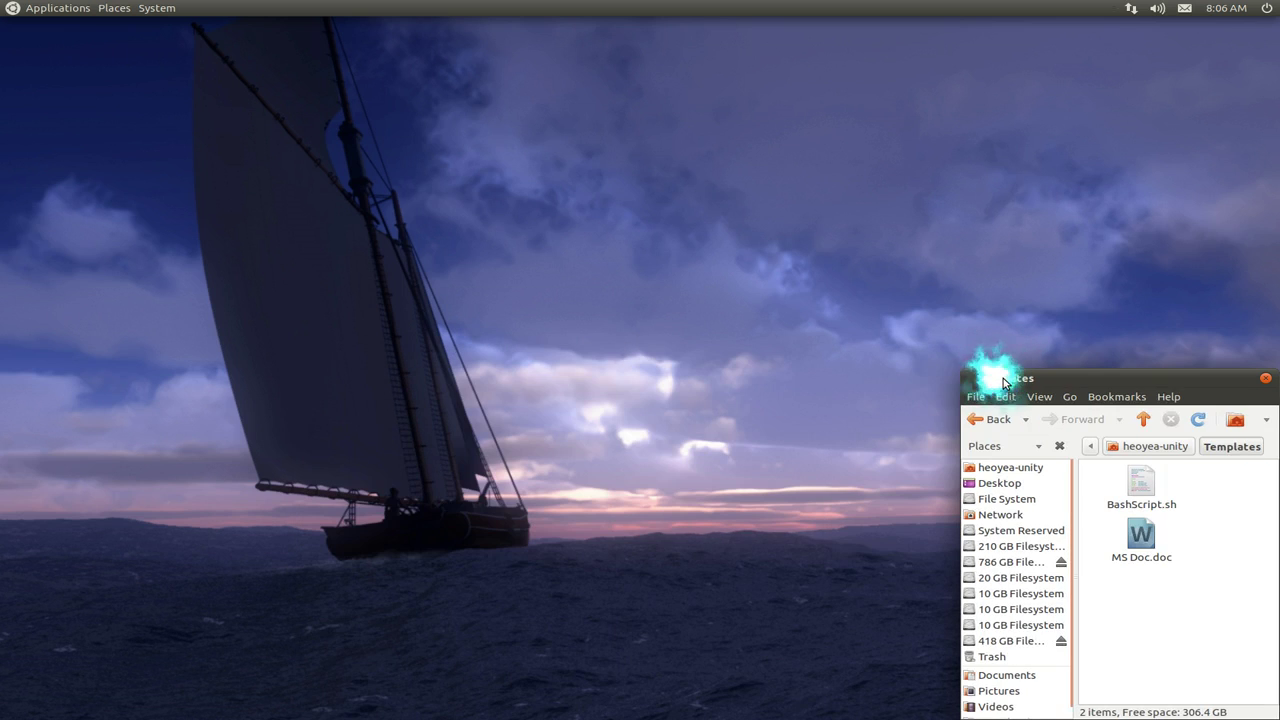
{"action": "key", "text": "ctrl+alt+KP_6"}
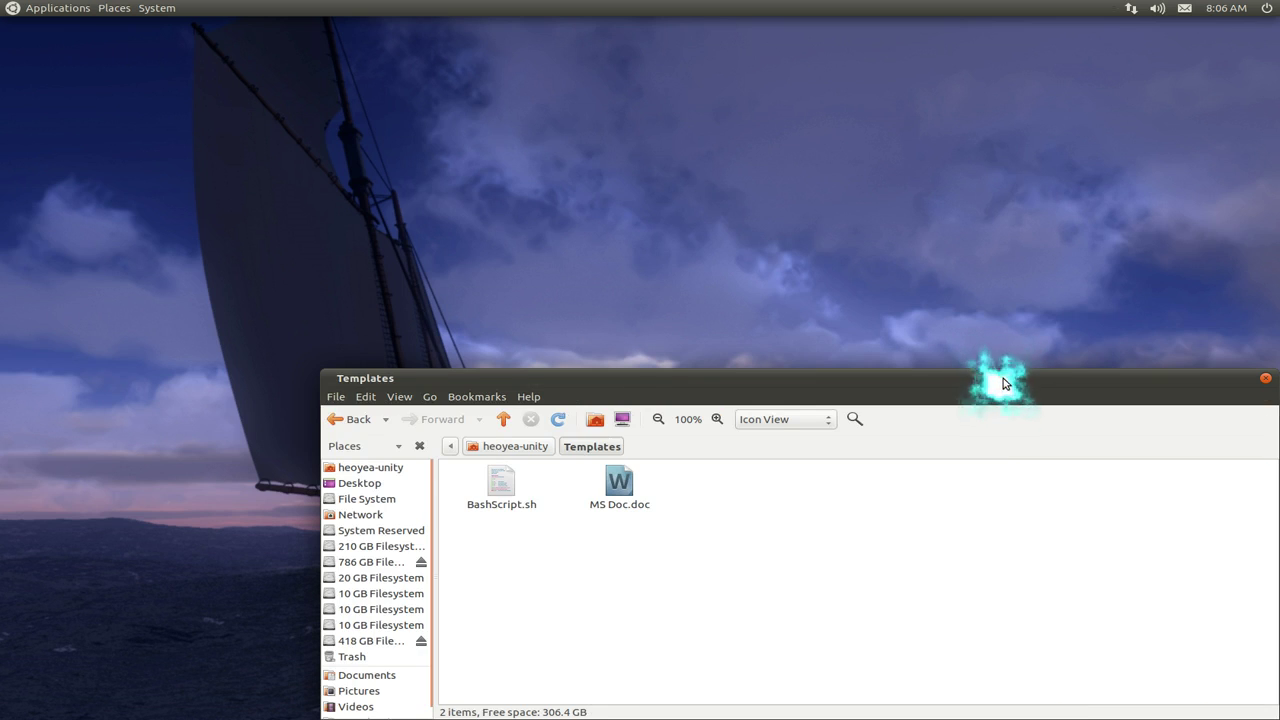
{"action": "key", "text": "ctrl+alt+KP_6"}
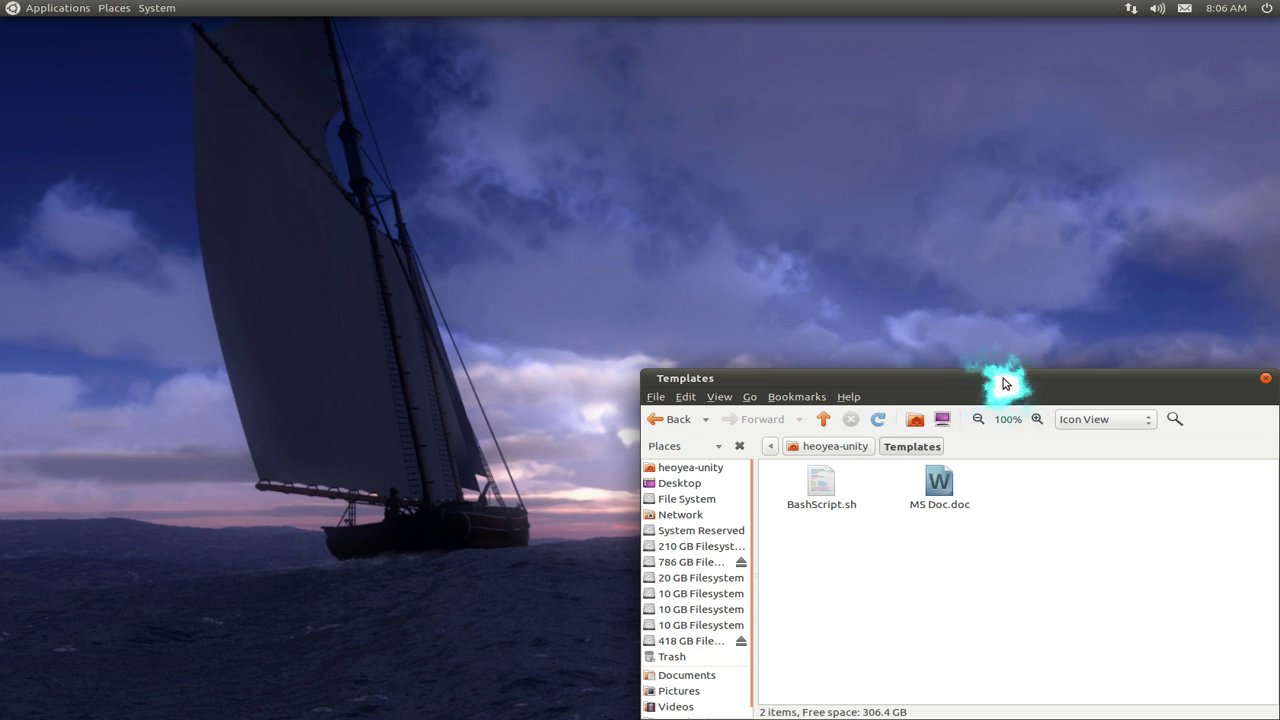
Snap the Templates window to the left side of the screen at three-quarter width and extend it to full height.
{"action": "key", "text": "ctrl+alt+KP_4"}
{"action": "key", "text": "ctrl+alt+KP_4"}
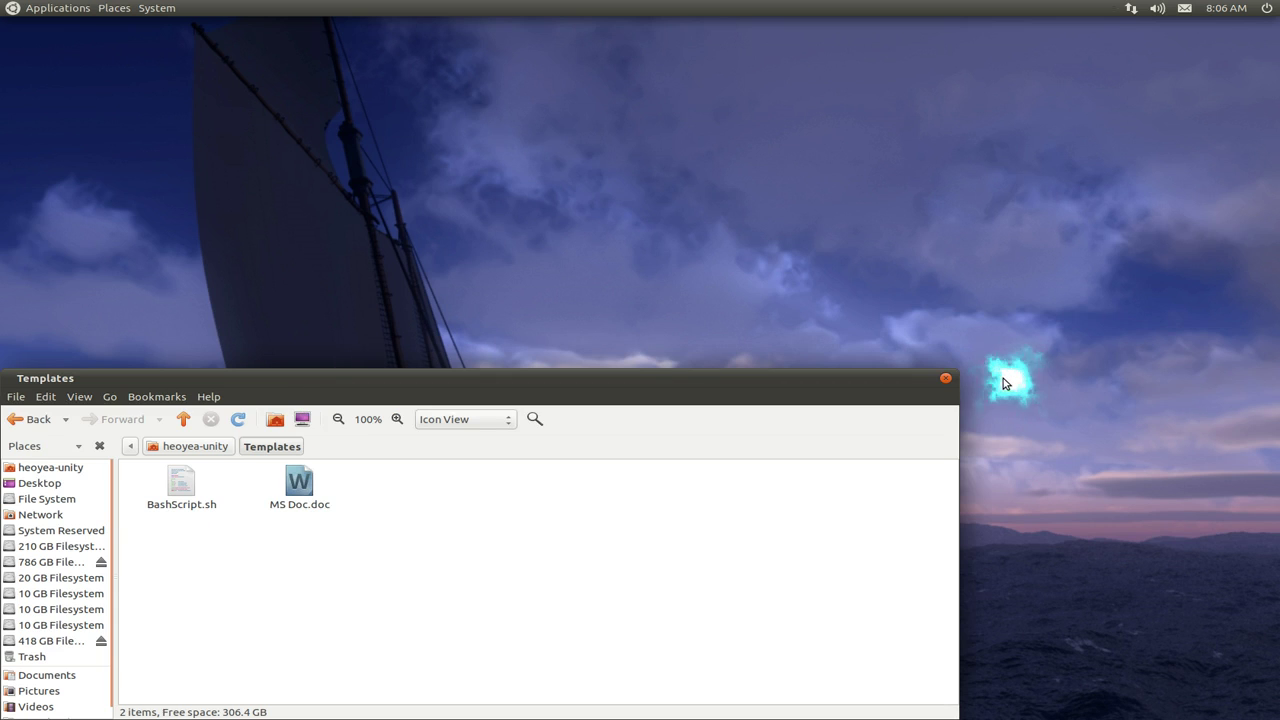
{"action": "key", "text": "ctrl+alt+KP_4"}
{"action": "key", "text": "ctrl+alt+KP_4"}
{"action": "key", "text": "ctrl+alt+KP_4"}
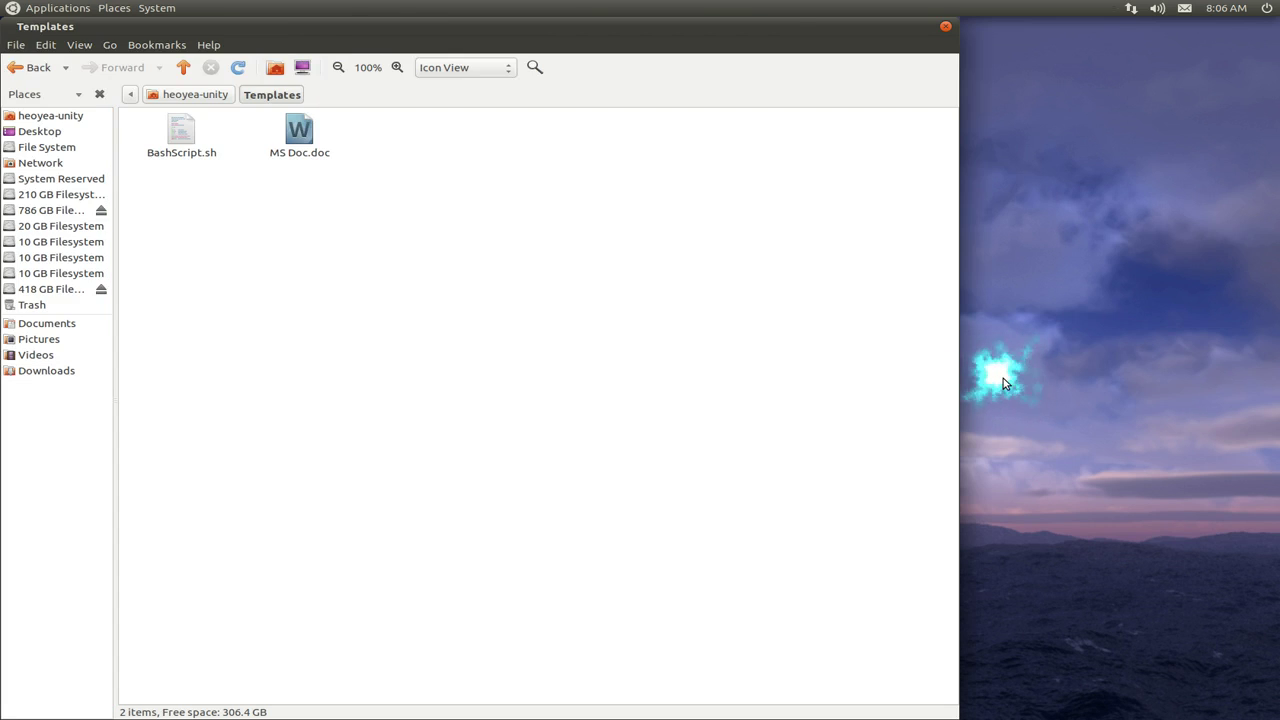
Snap the Templates window to the bottom-left corner at half width, and to the bottom-right corner at one-third of the screen width.
{"action": "key", "text": "ctrl+alt+KP_1"}
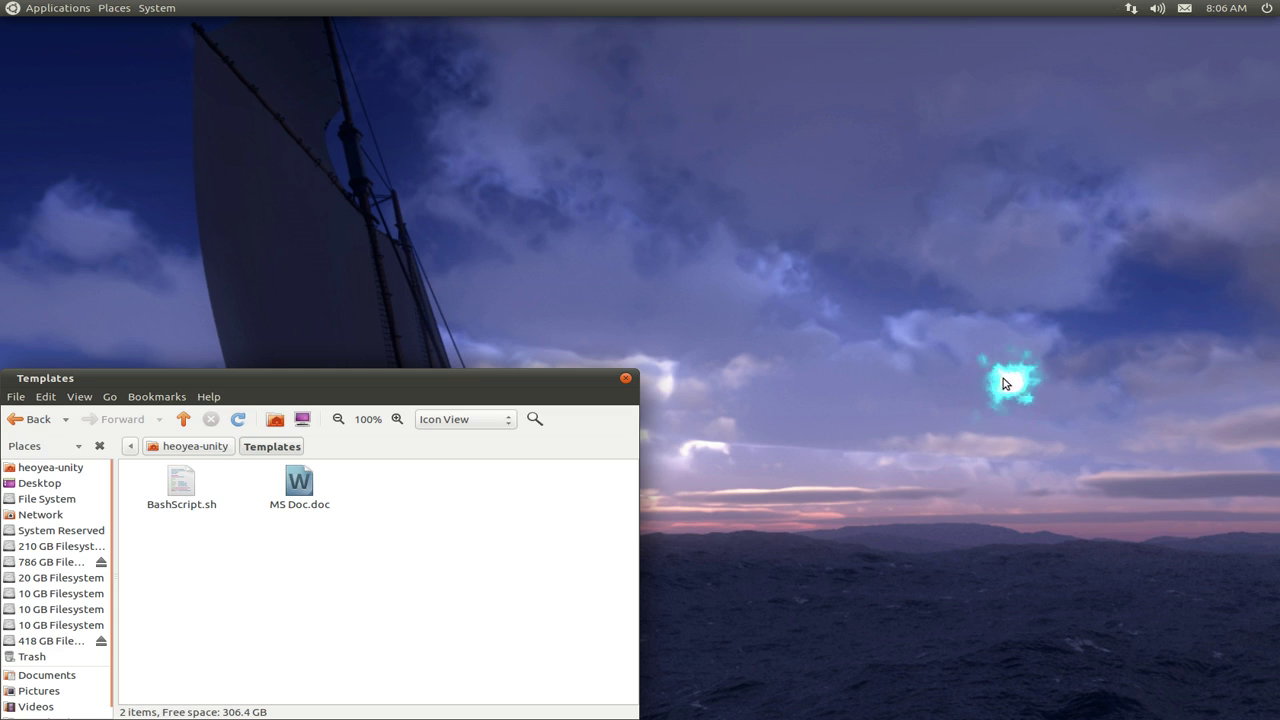
{"action": "key", "text": "ctrl+alt+KP_3"}
{"action": "key", "text": "ctrl+alt+KP_3"}
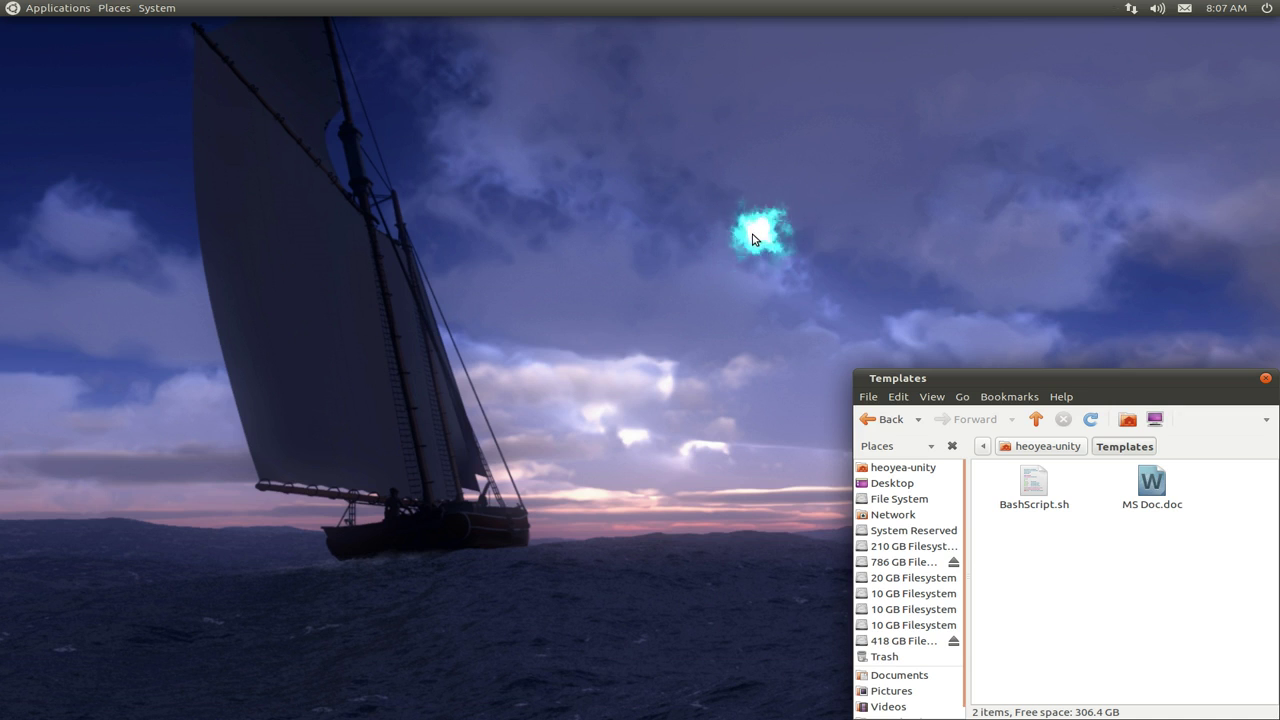
Pull the Templates window out of the corner to restore its original size near the screen centre, and close it.
{"action": "left_click_drag", "start_coordinate": [1089, 377], "coordinate": [643, 192]}
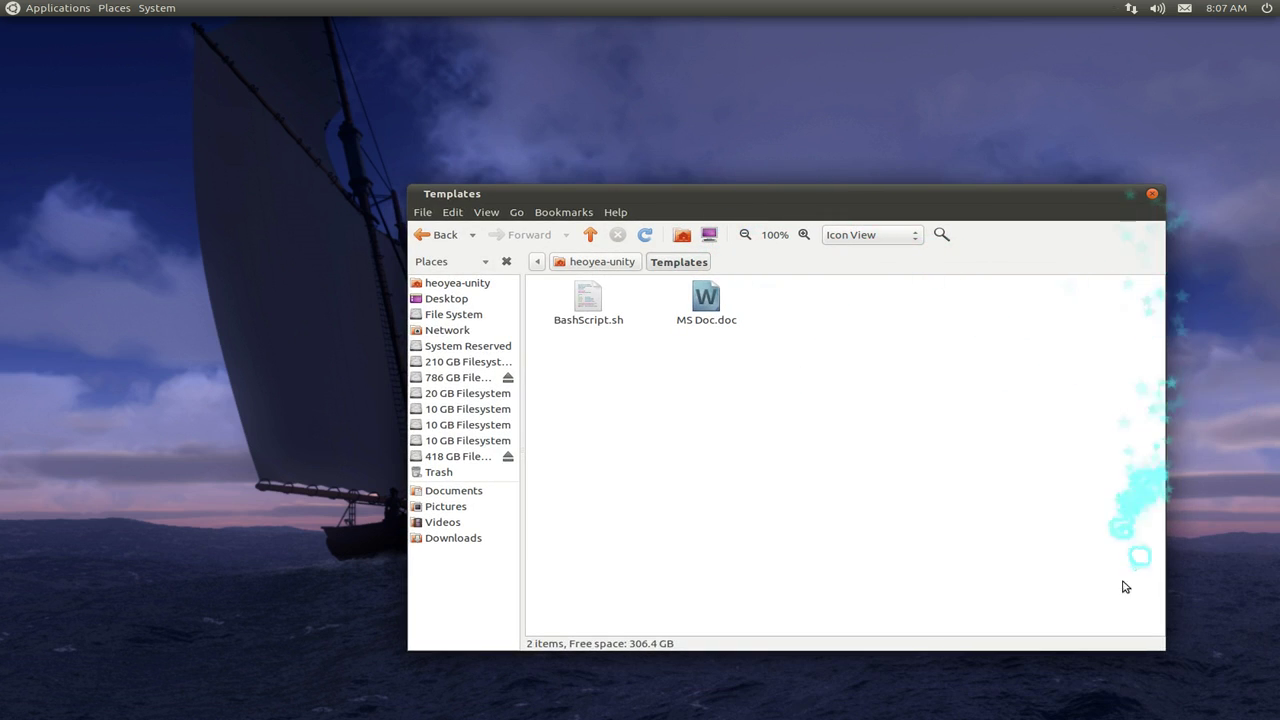
{"action": "left_click_drag", "start_coordinate": [616, 194], "coordinate": [483, 148]}
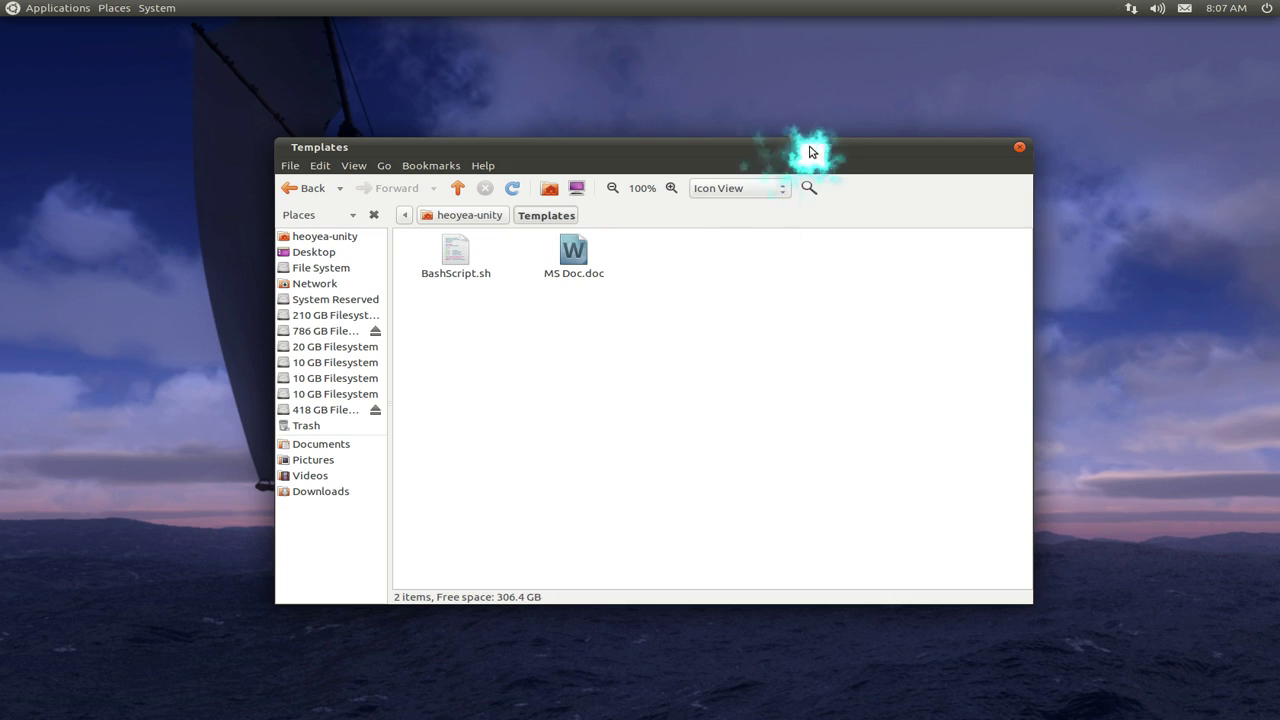
{"action": "left_click_drag", "start_coordinate": [811, 149], "coordinate": [811, 150]}
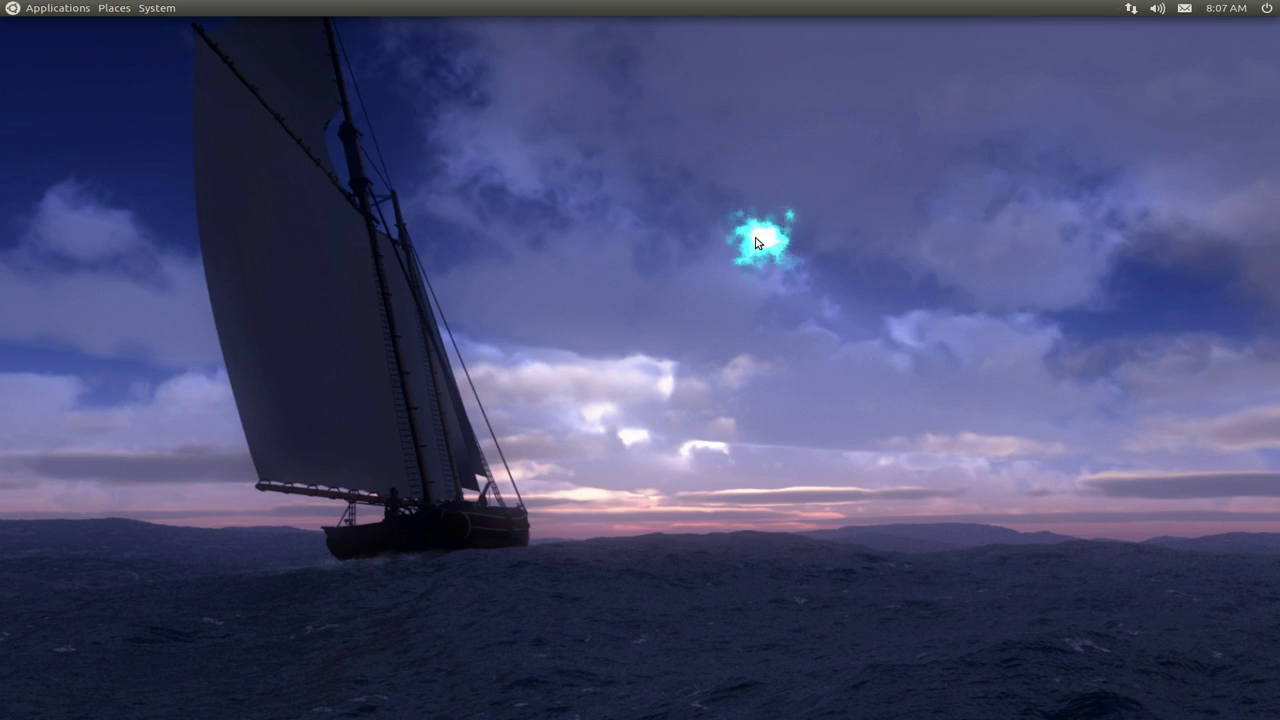
Launch ccsm from Kupfer, filter the plugins for "grid", and open the Grid plugin's settings.
{"action": "key", "text": "ctrl+space"}
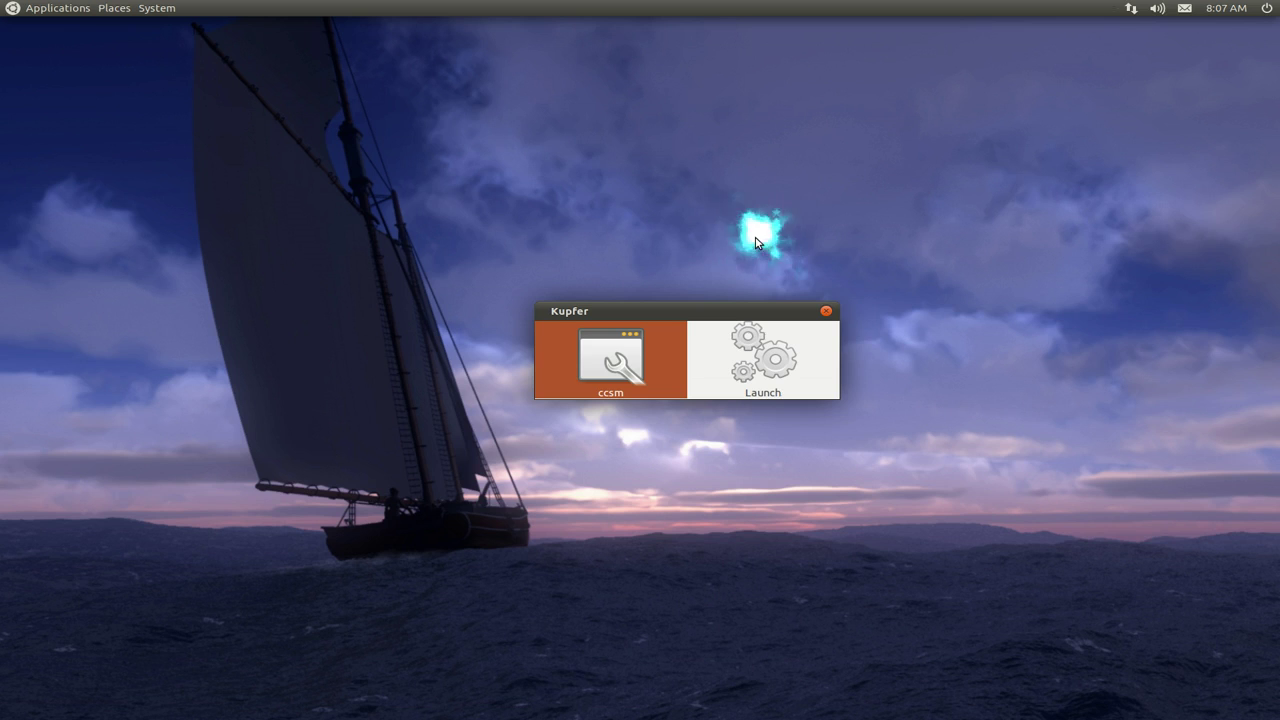
{"action": "key", "text": "Return"}
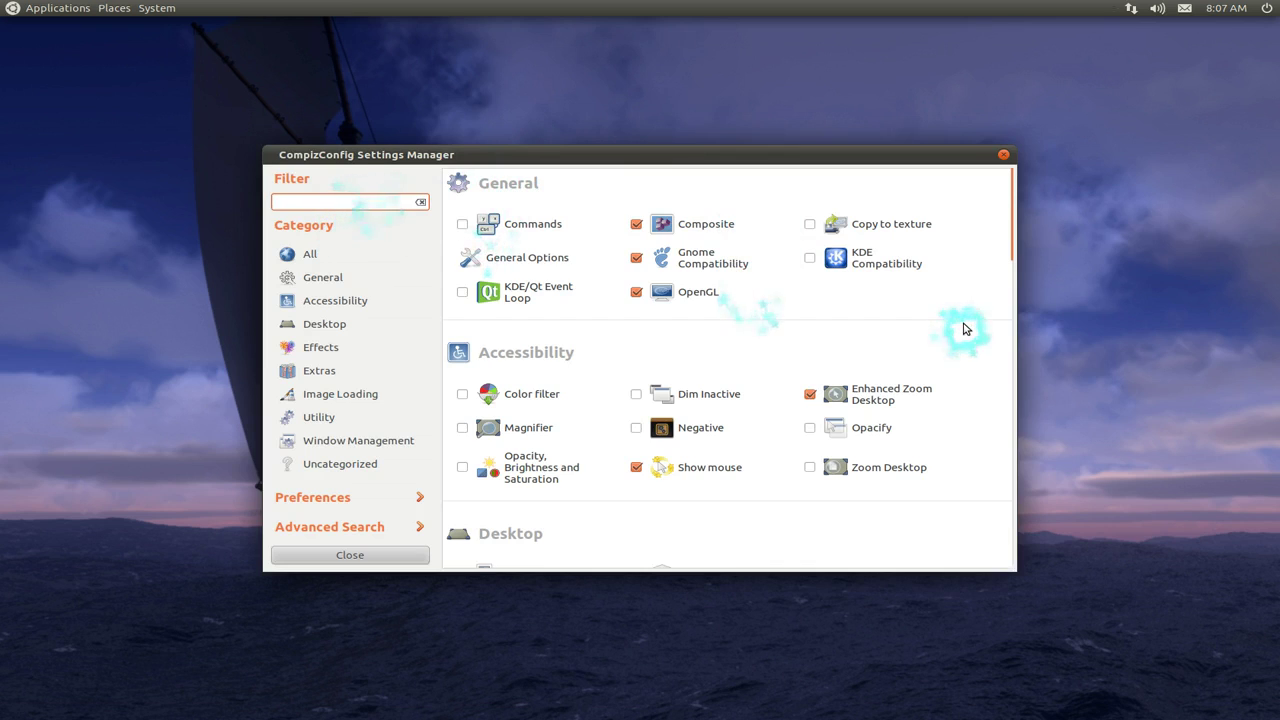
{"action": "type", "text": "grid"}
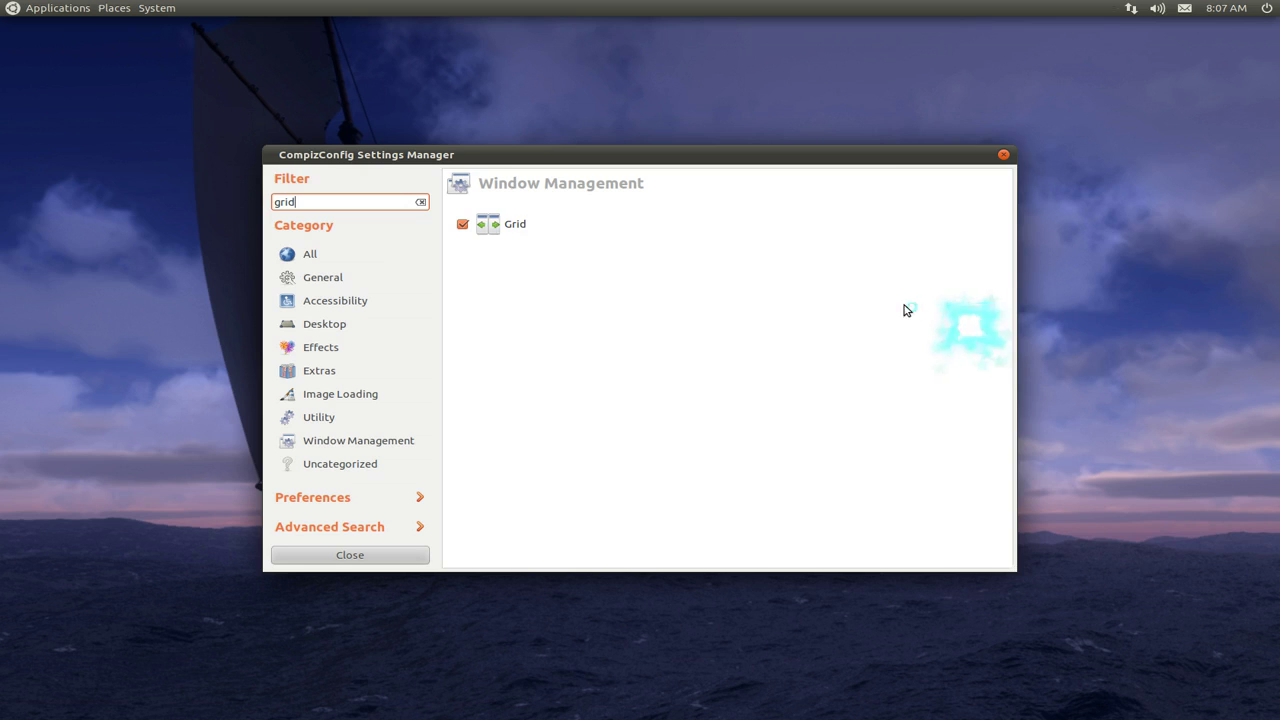
{"action": "left_click", "coordinate": [502, 232]}
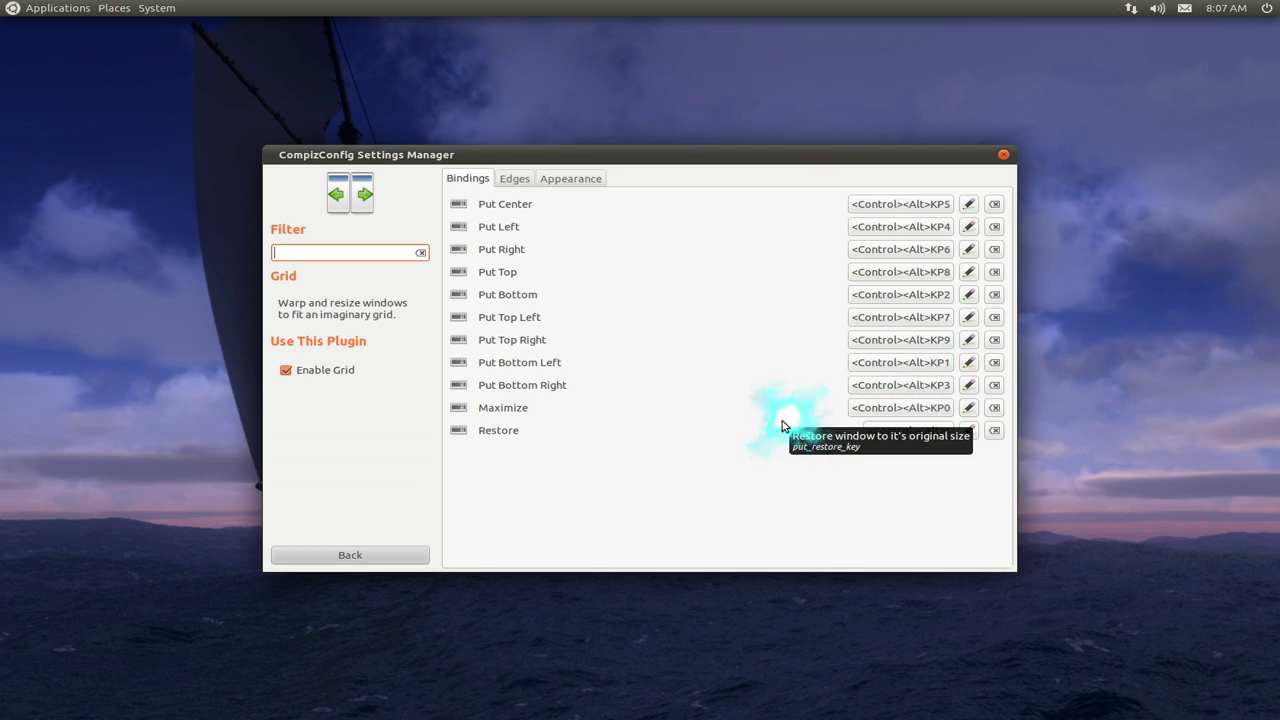
Examine the Grid plugin's edge resize actions, including the available options for Upper Left Corner and Top Edge.
{"action": "left_click", "coordinate": [510, 182]}
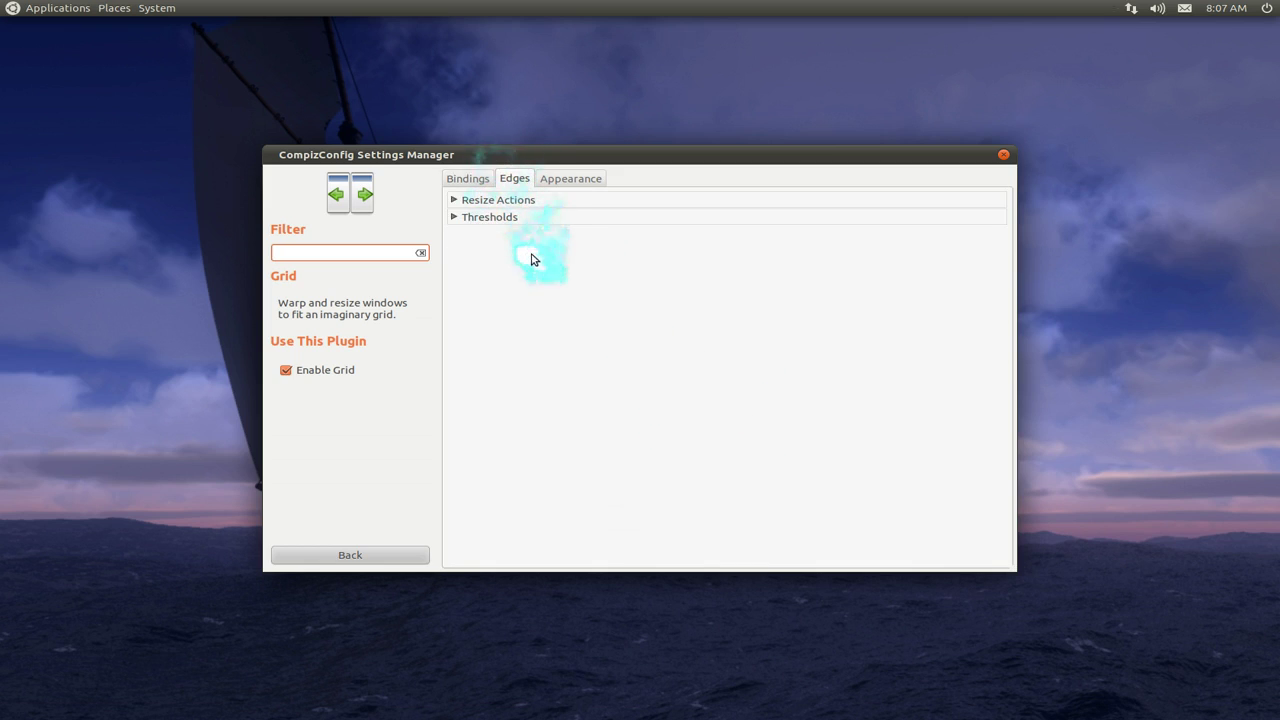
{"action": "left_click", "coordinate": [455, 203]}
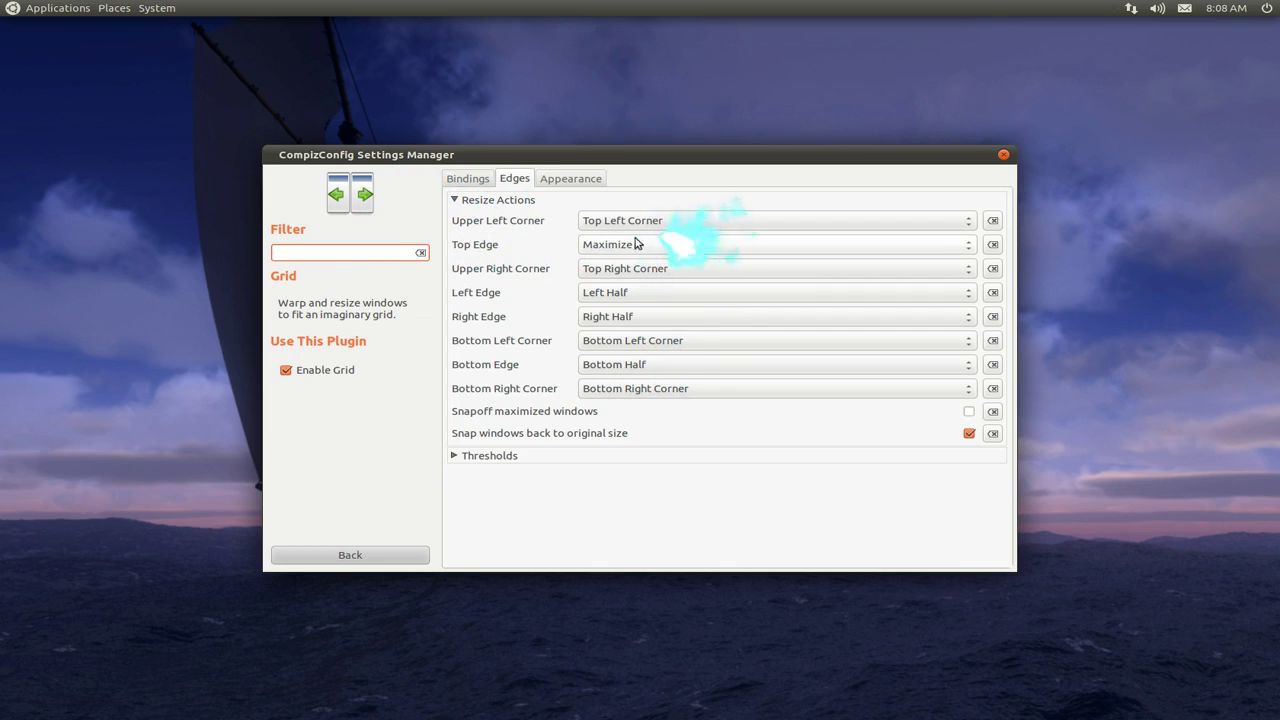
{"action": "left_click", "coordinate": [665, 228]}
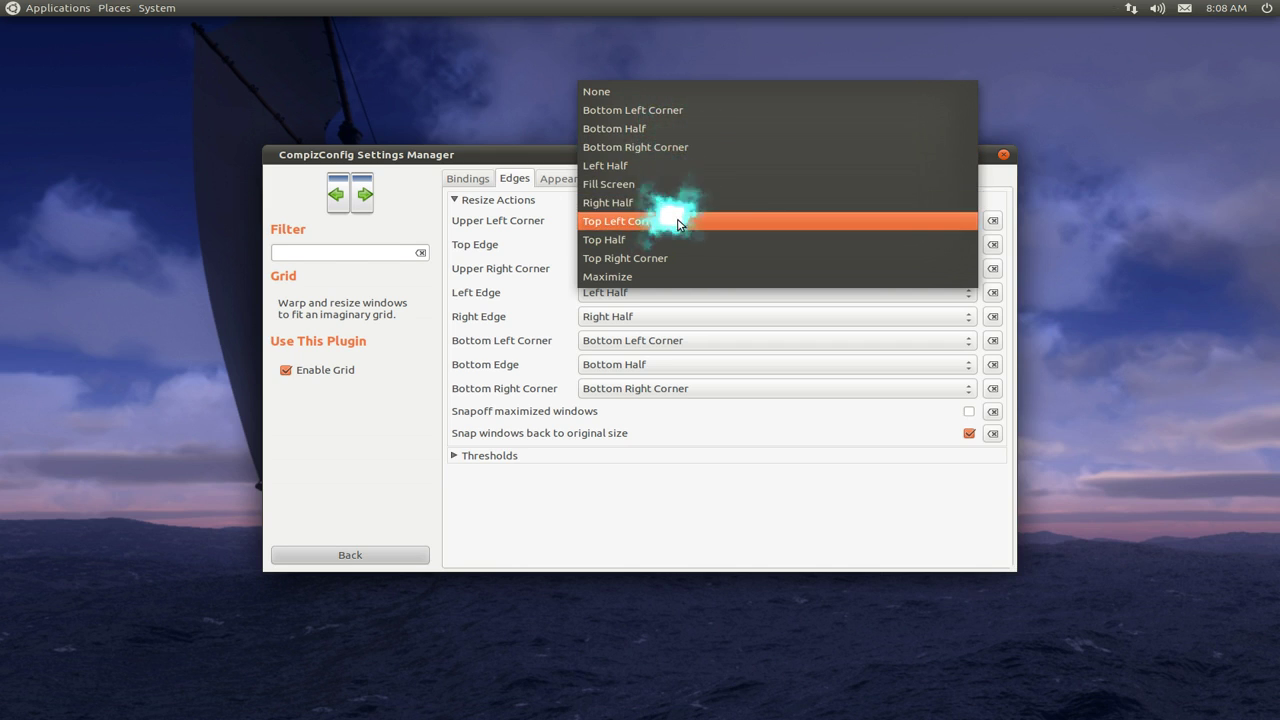
{"action": "left_click", "coordinate": [677, 221]}
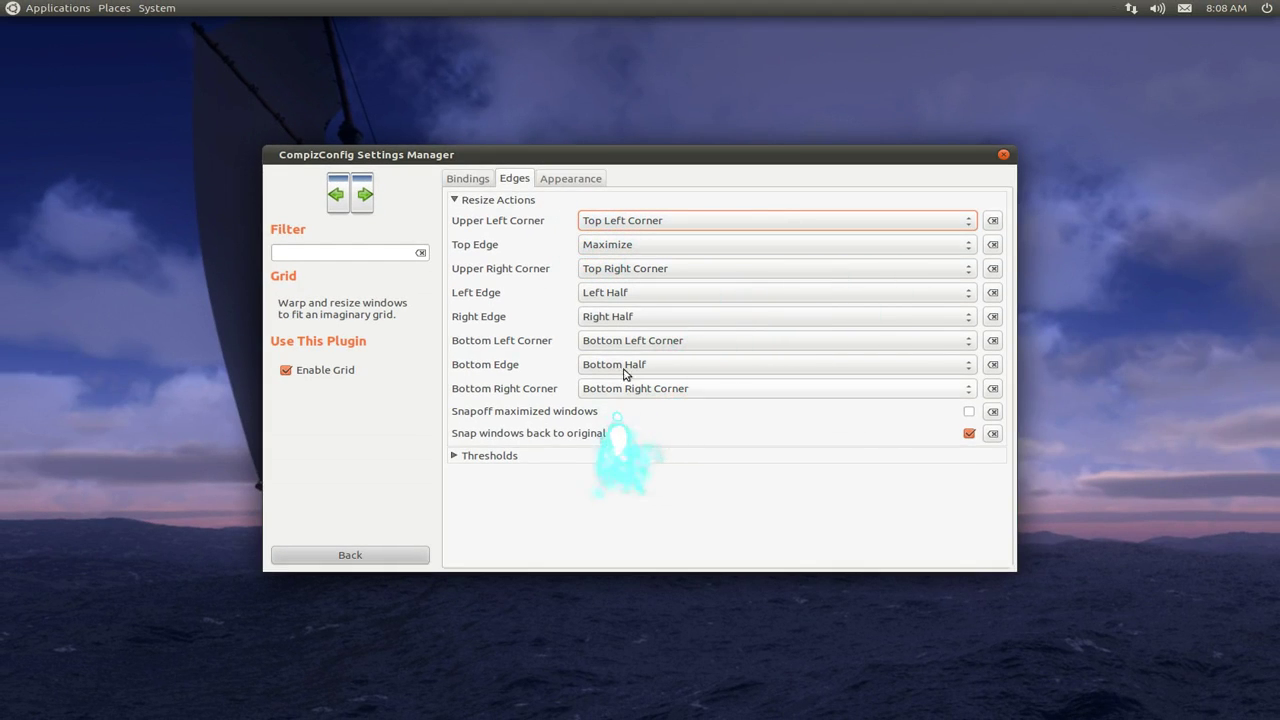
{"action": "left_click", "coordinate": [645, 245]}
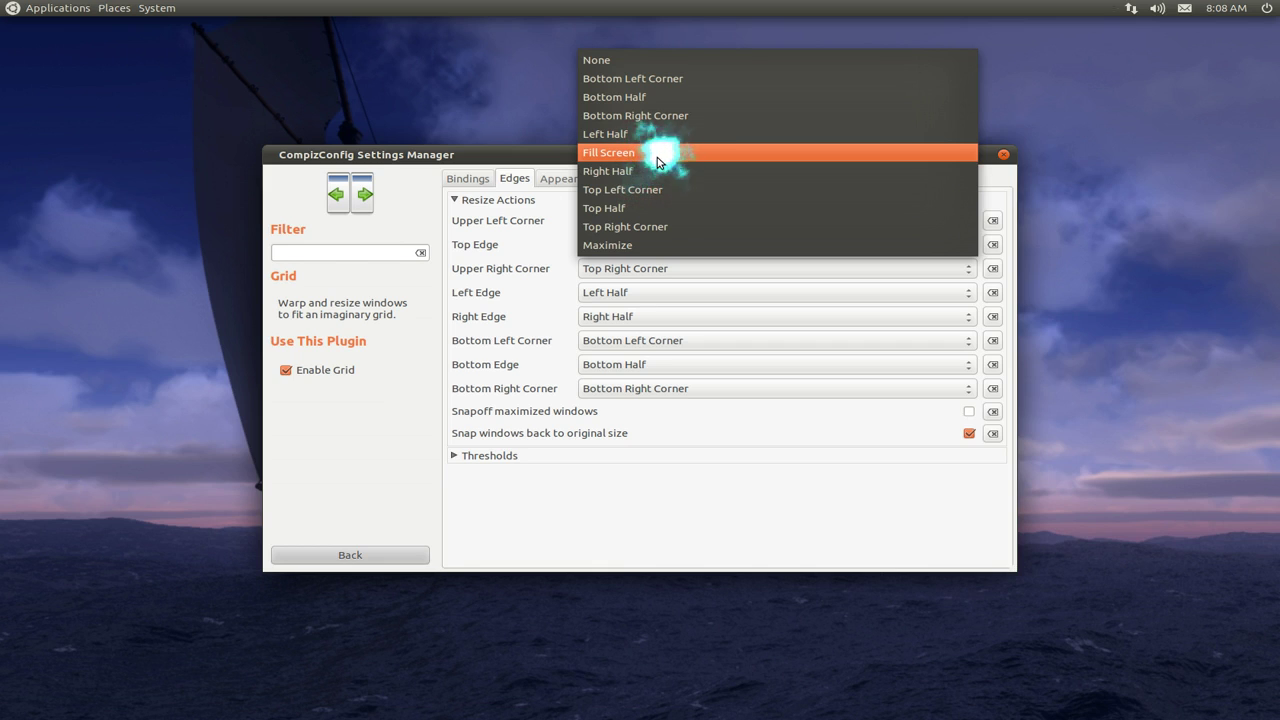
{"action": "left_click", "coordinate": [520, 263]}
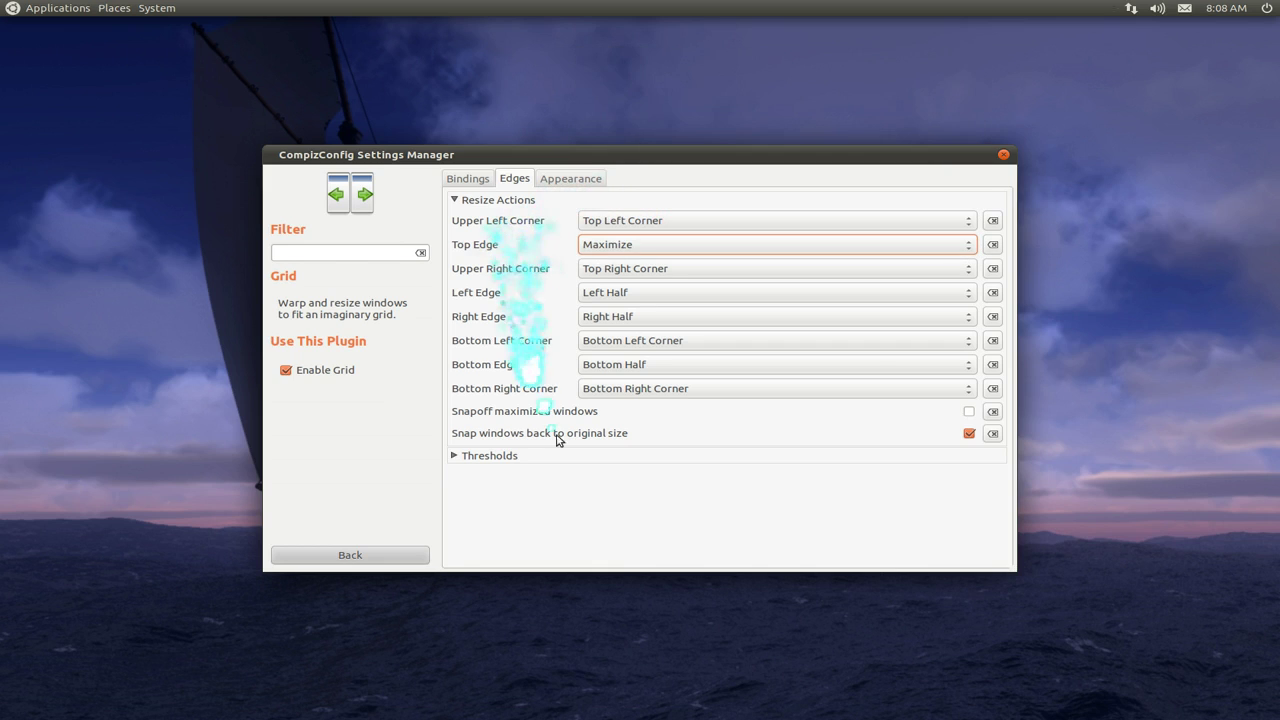
Try a Left Edge threshold of 204 for the Grid plugin and reset that threshold to its default.
{"action": "left_click", "coordinate": [478, 456]}
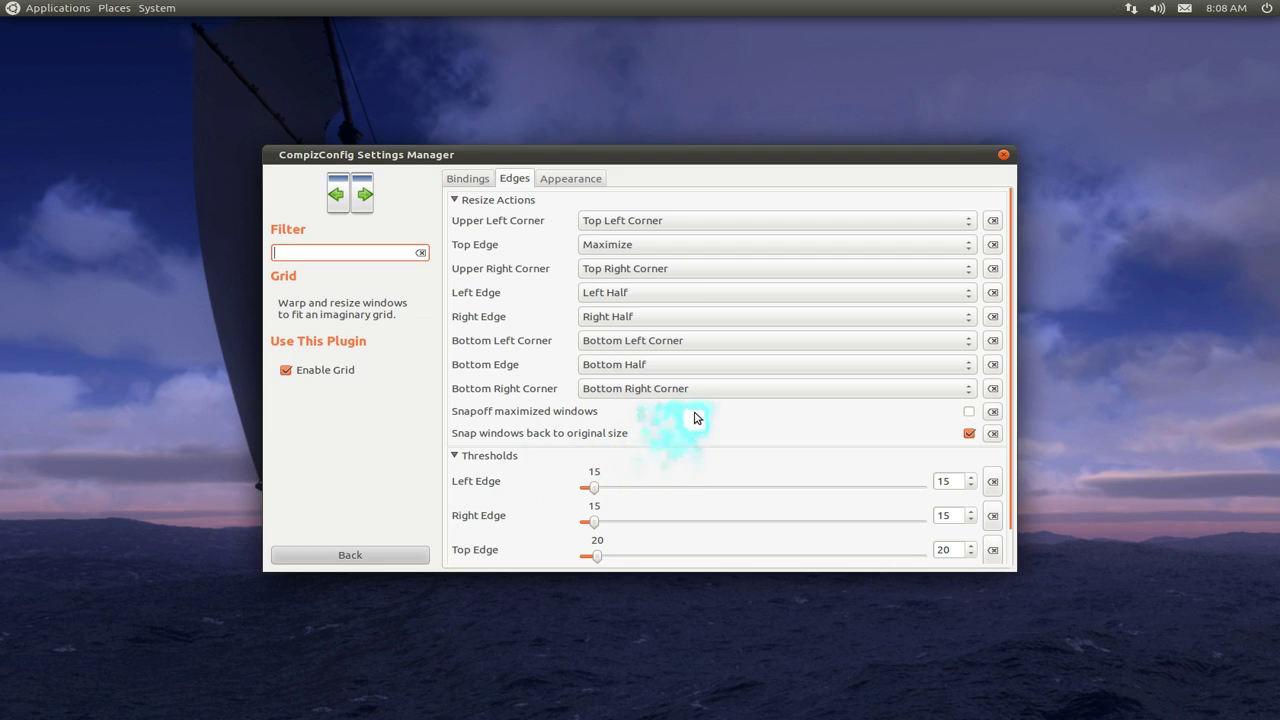
{"action": "left_click", "coordinate": [591, 497]}
{"action": "left_click_drag", "start_coordinate": [595, 488], "coordinate": [721, 488]}
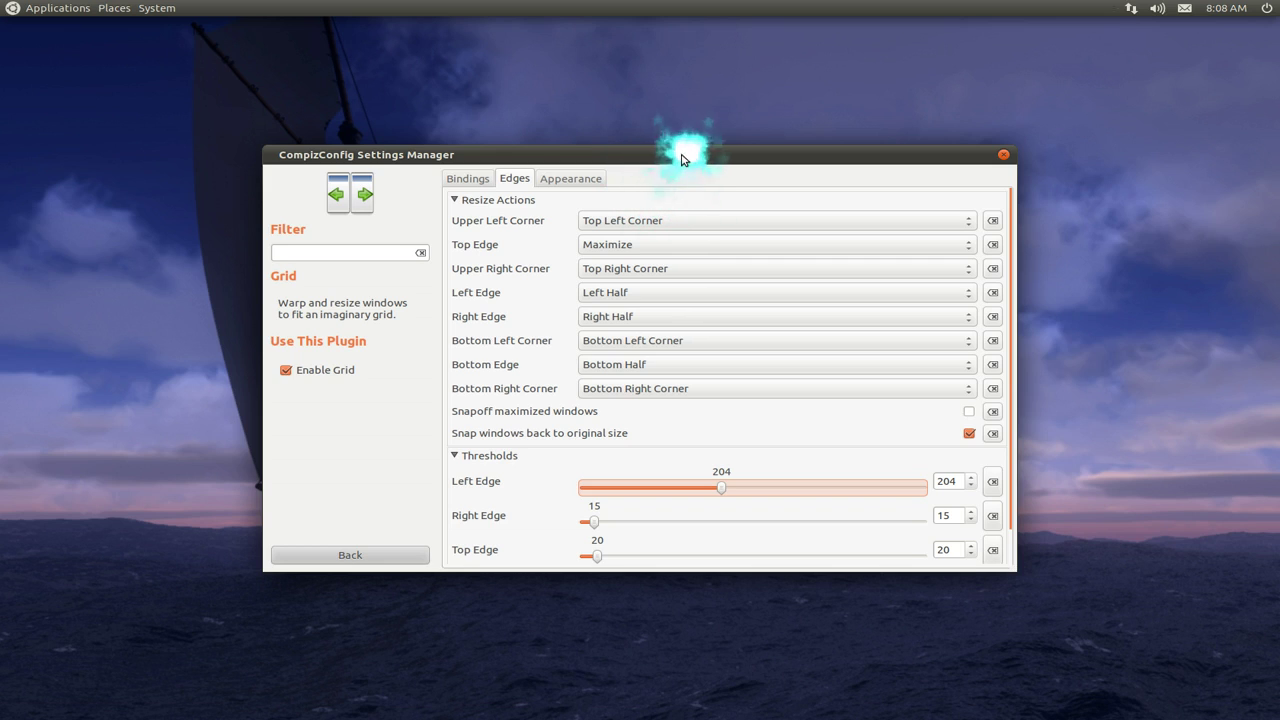
{"action": "left_click_drag", "start_coordinate": [683, 160], "coordinate": [667, 192]}
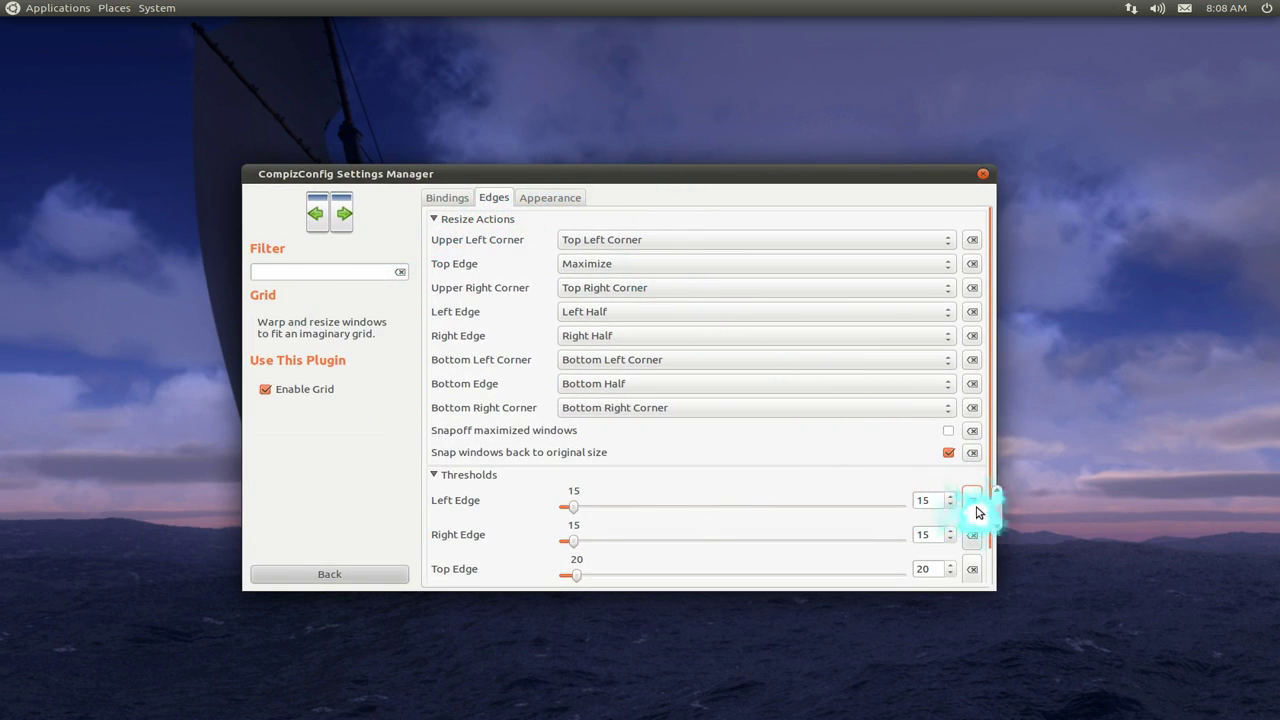
{"action": "left_click", "coordinate": [973, 502]}
Examine the Grid plugin's indicator appearance settings and return to its edge settings.
{"action": "left_click", "coordinate": [546, 197]}
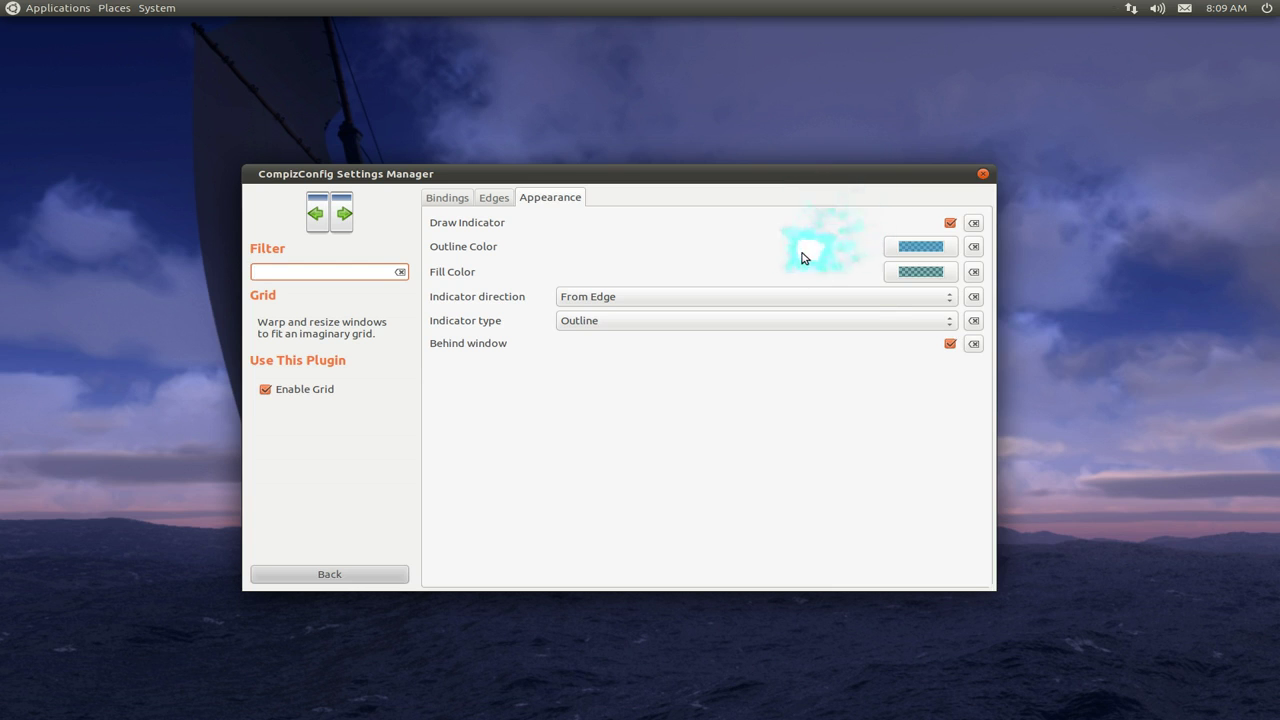
{"action": "mouse_move", "coordinate": [846, 176]}
{"action": "left_mouse_down"}
{"action": "mouse_move", "coordinate": [1275, 183]}
{"action": "mouse_move", "coordinate": [860, 185]}
{"action": "left_mouse_up"}
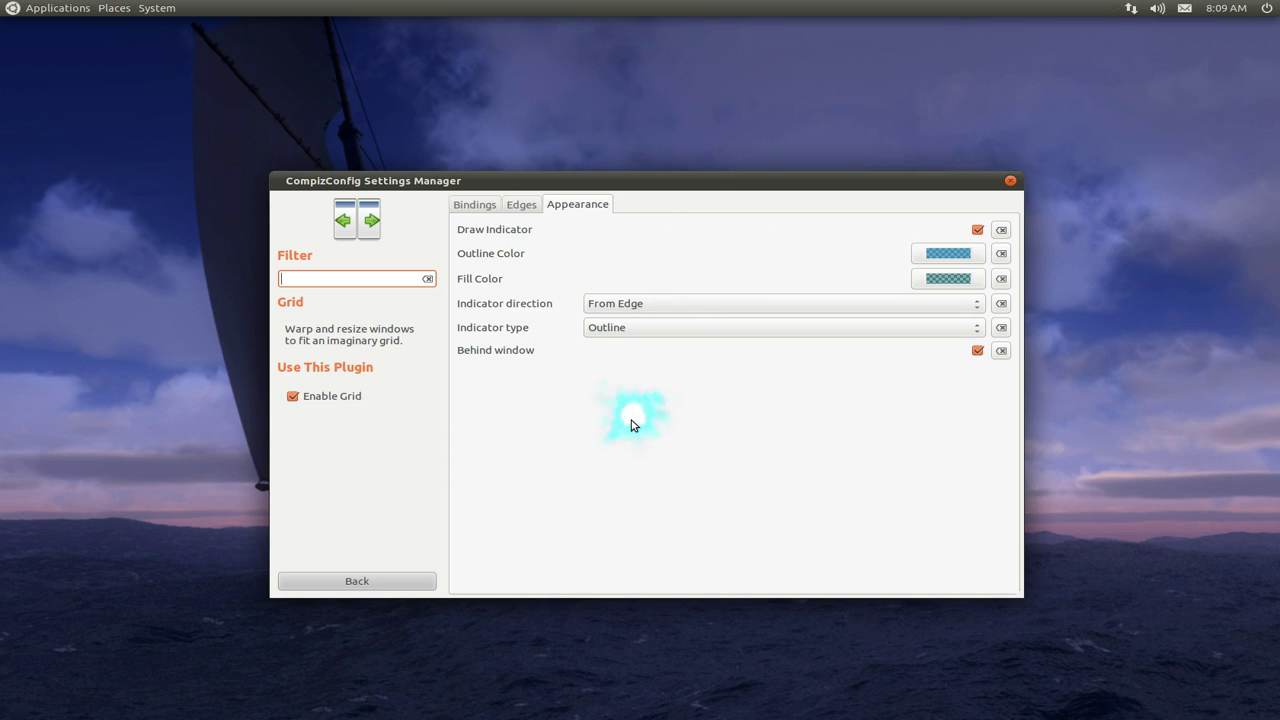
{"action": "left_click", "coordinate": [521, 204]}
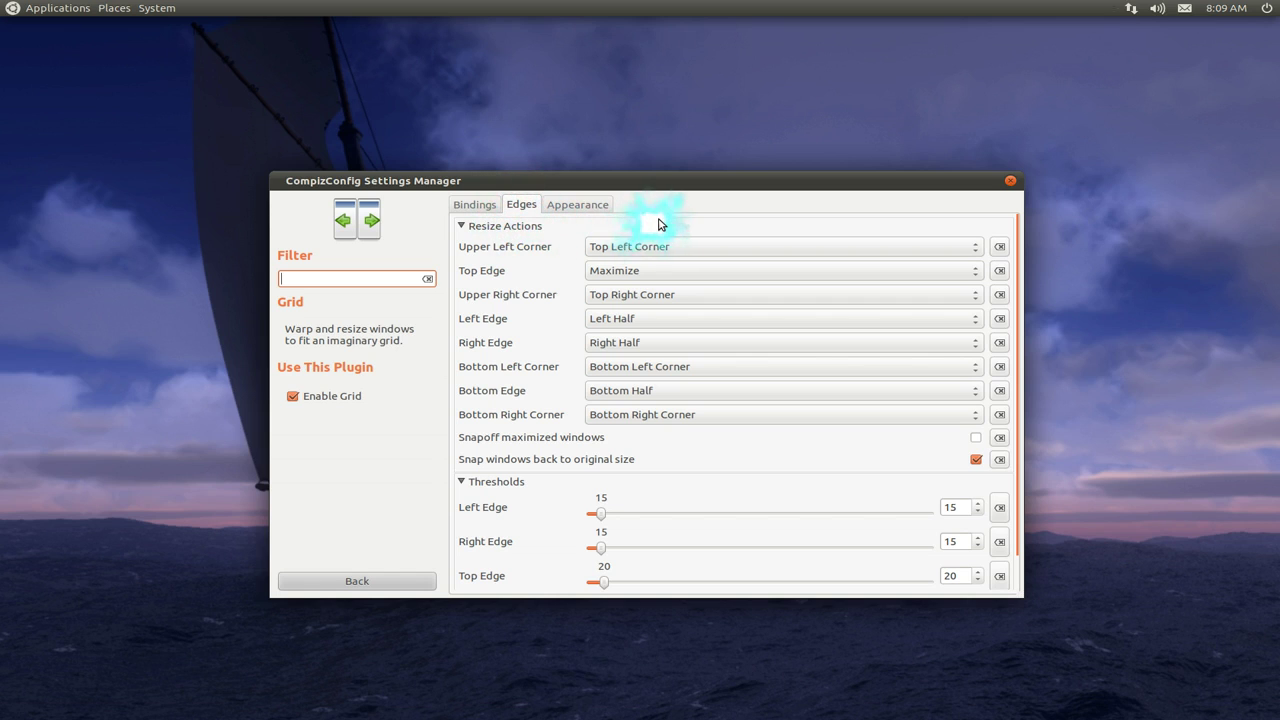